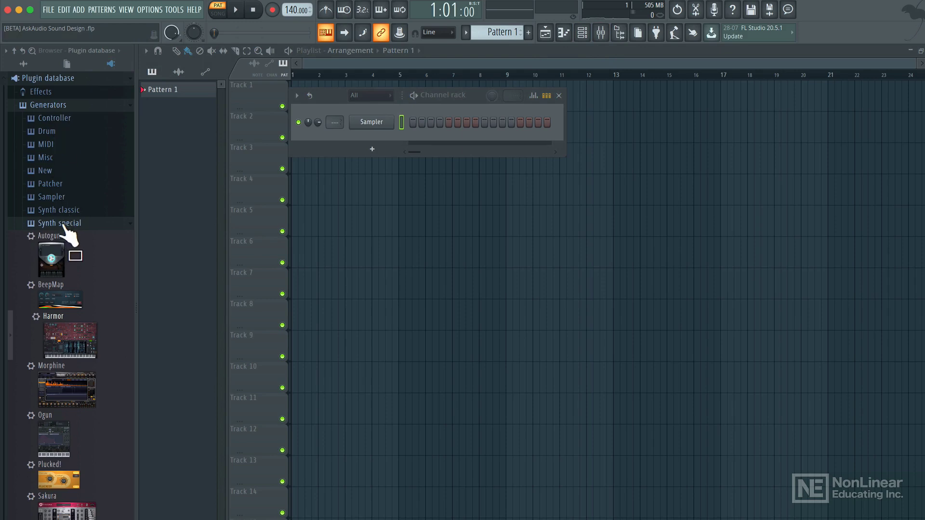
# - Drag Harmor from Plugin database > Generators > Synth special onto the Sampler channel
pyautogui.moveTo(70, 339); pyautogui.dragTo(376, 121)
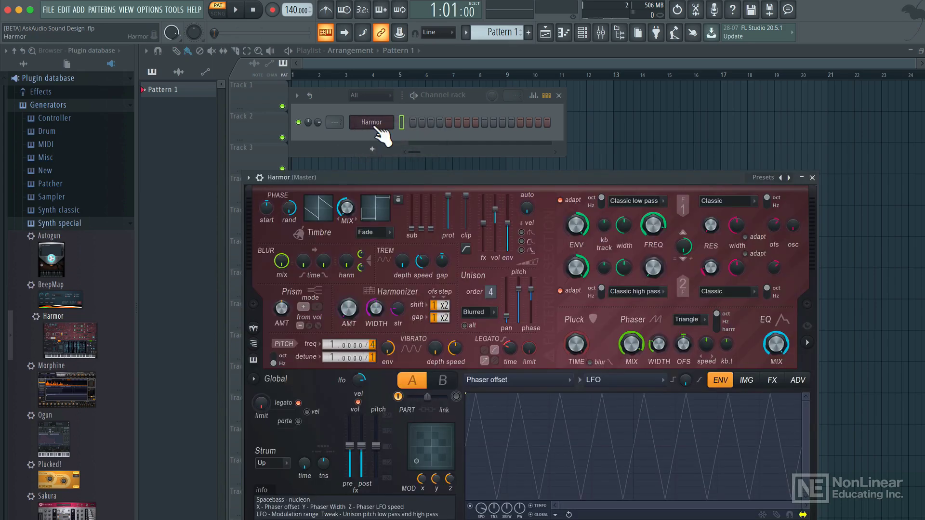
# - Turn on steps 1, 5 and 13 on the Harmor channel and set the tempo to 119 BPM
pyautogui.click(413, 123)
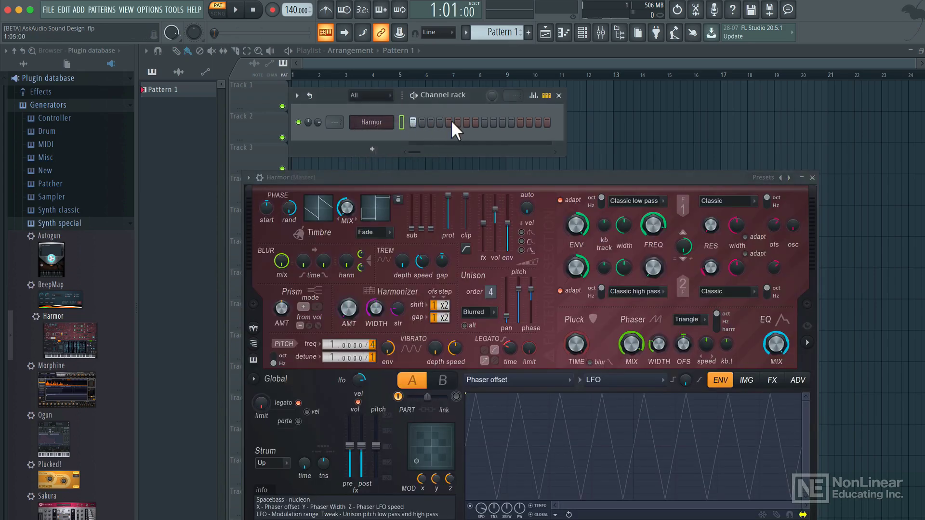
pyautogui.click(449, 123)
pyautogui.click(520, 123)
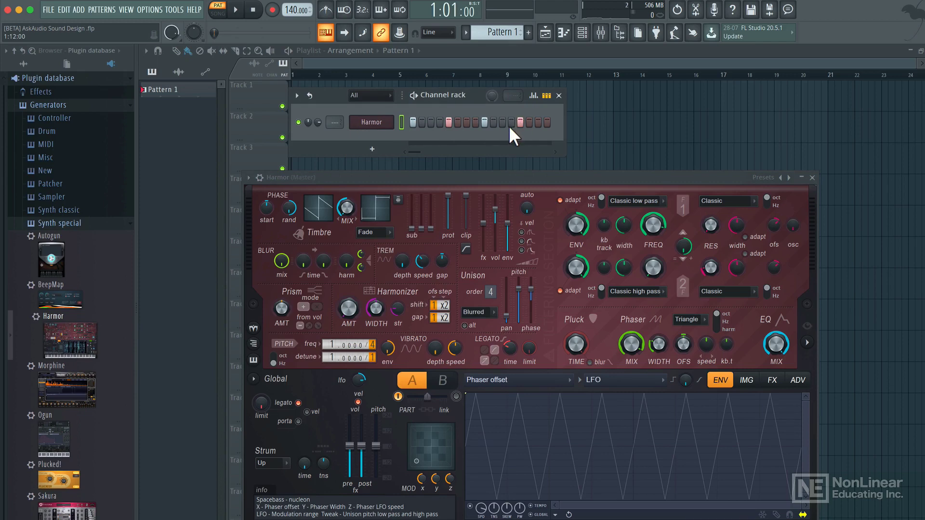
pyautogui.moveTo(296, 10); pyautogui.dragTo(296, 19)
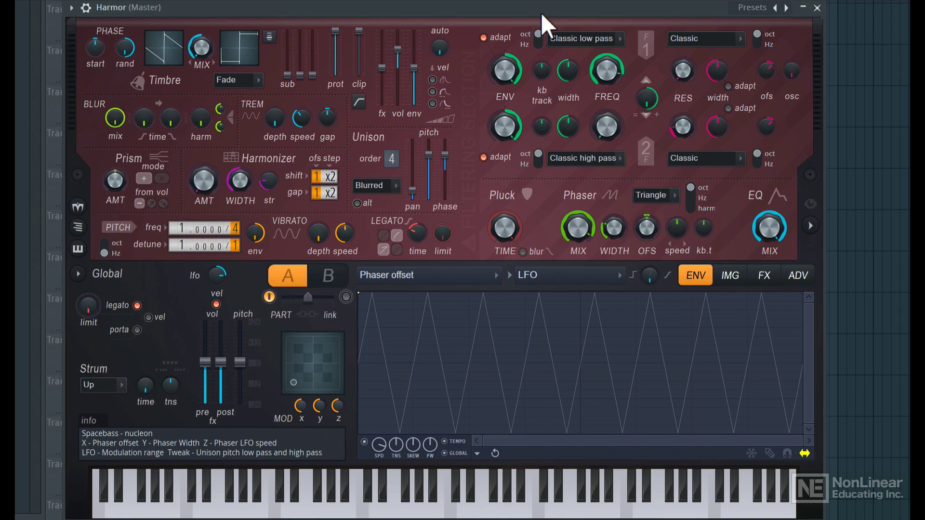
# - Load the Default preset from Harmor's Presets menu
pyautogui.click(760, 10)
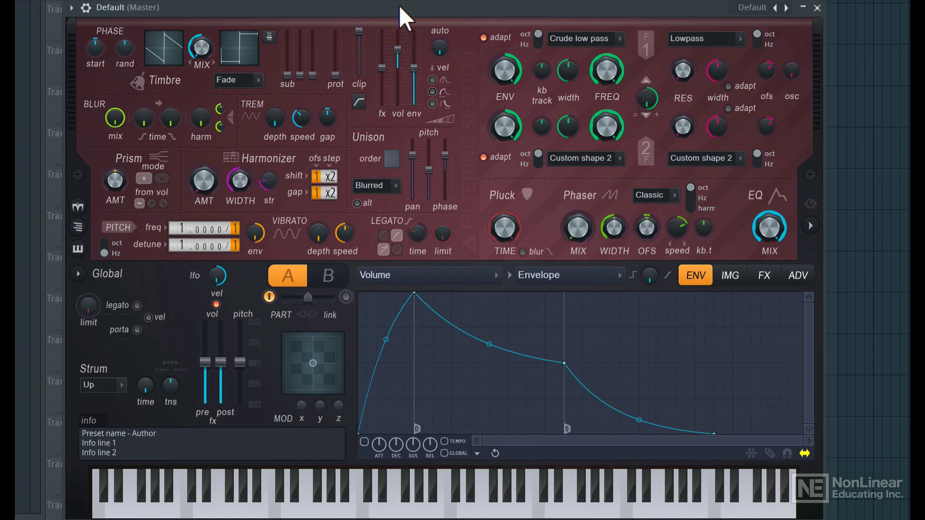
# - Shape the Timbre 1 harmonic level envelope to drop to zero right at the start
pyautogui.click(171, 45)
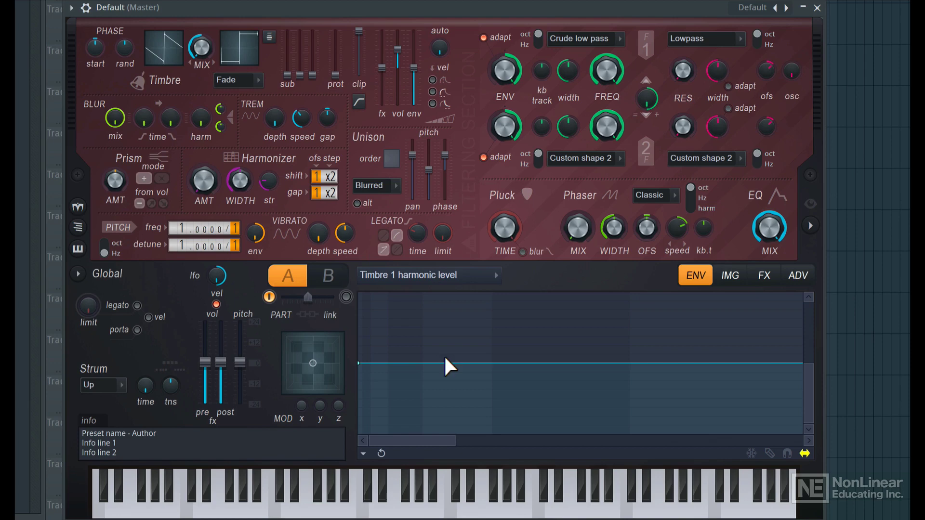
pyautogui.moveTo(464, 446); pyautogui.dragTo(891, 439)
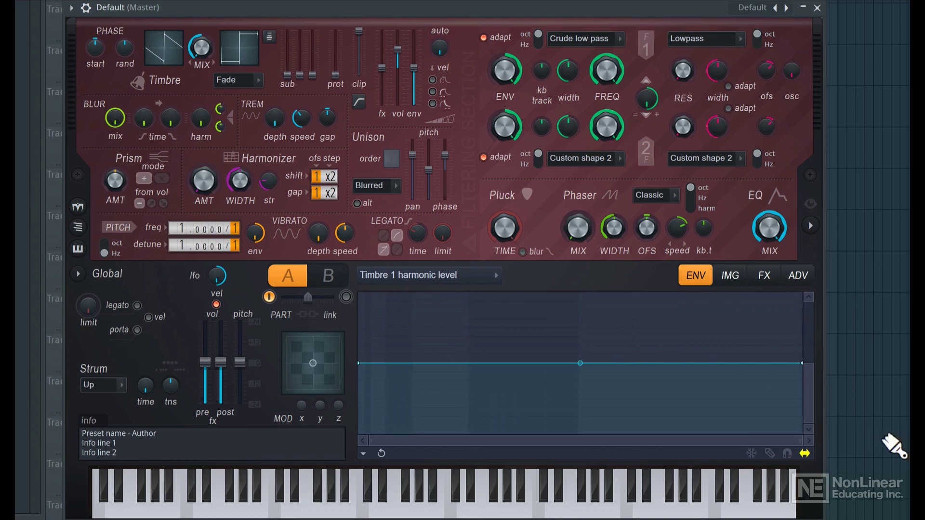
pyautogui.click(809, 227)
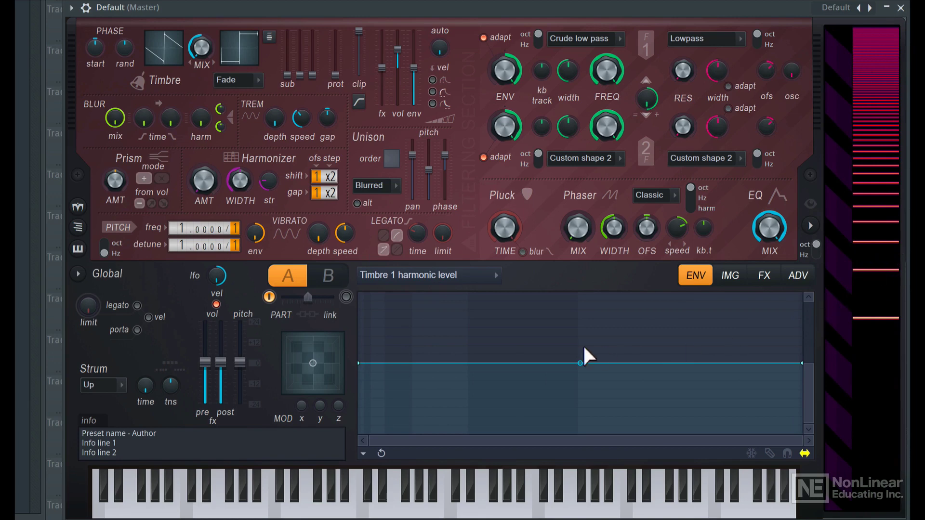
pyautogui.rightClick(552, 367)
pyautogui.moveTo(803, 364); pyautogui.dragTo(801, 433)
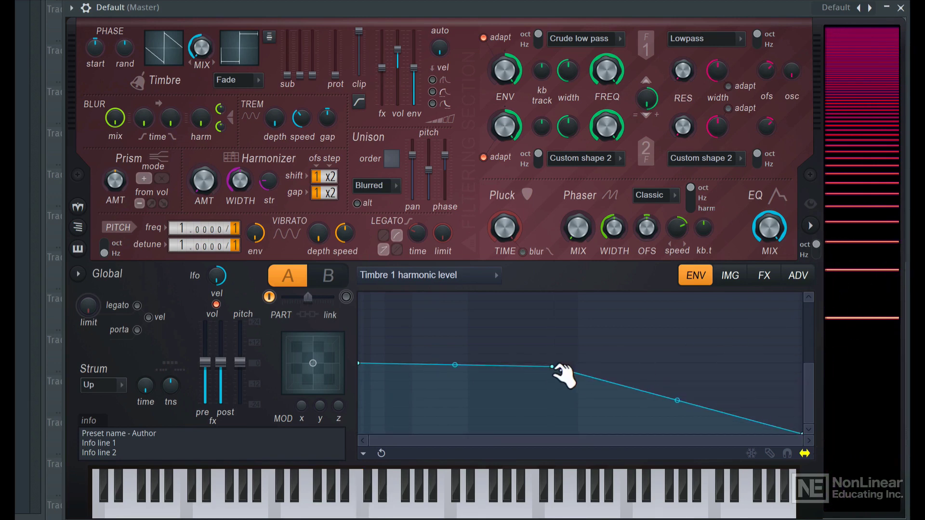
pyautogui.moveTo(552, 367); pyautogui.dragTo(432, 420)
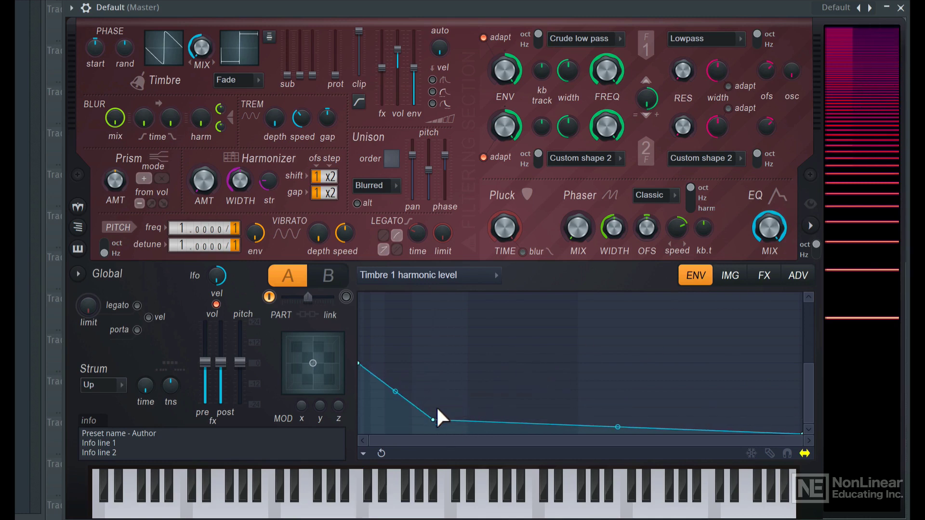
pyautogui.moveTo(433, 421); pyautogui.dragTo(308, 457)
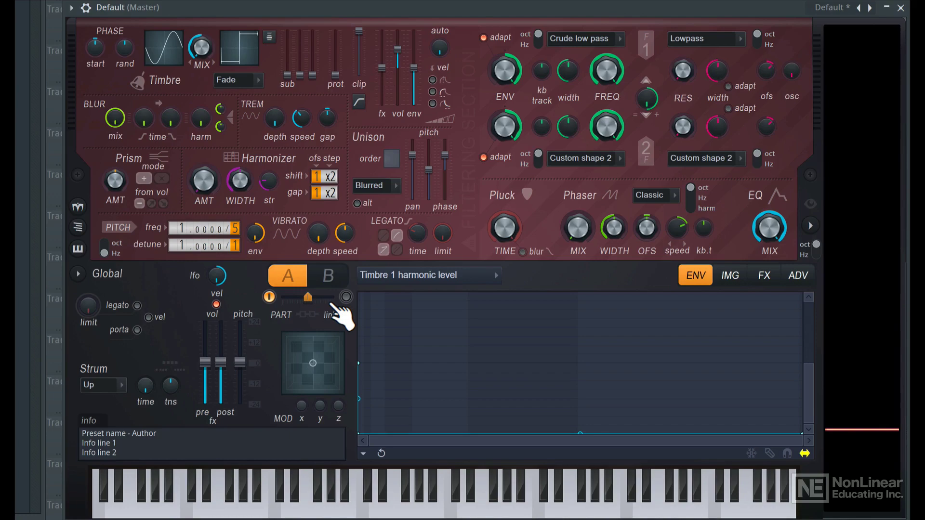
# - Select and enable the Pitch envelope, adding a high start point and a lower end point
pyautogui.click(427, 281)
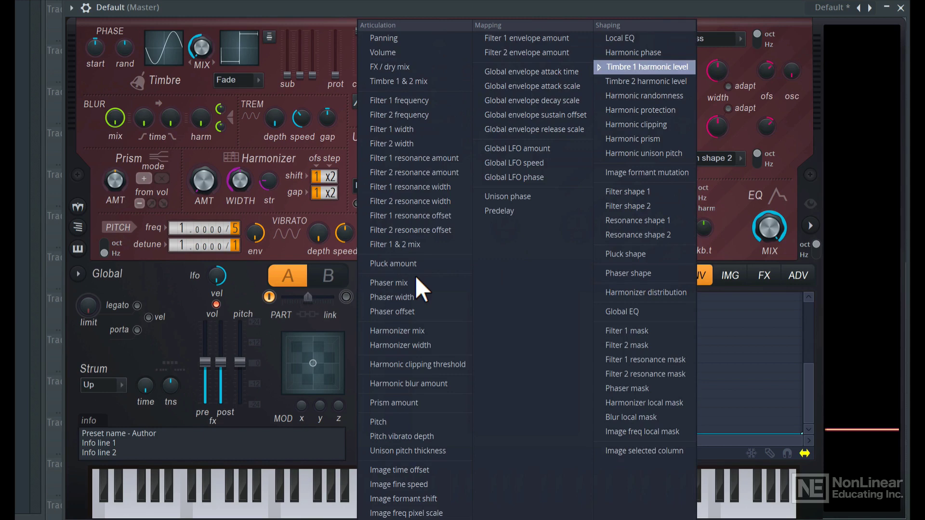
pyautogui.click(395, 422)
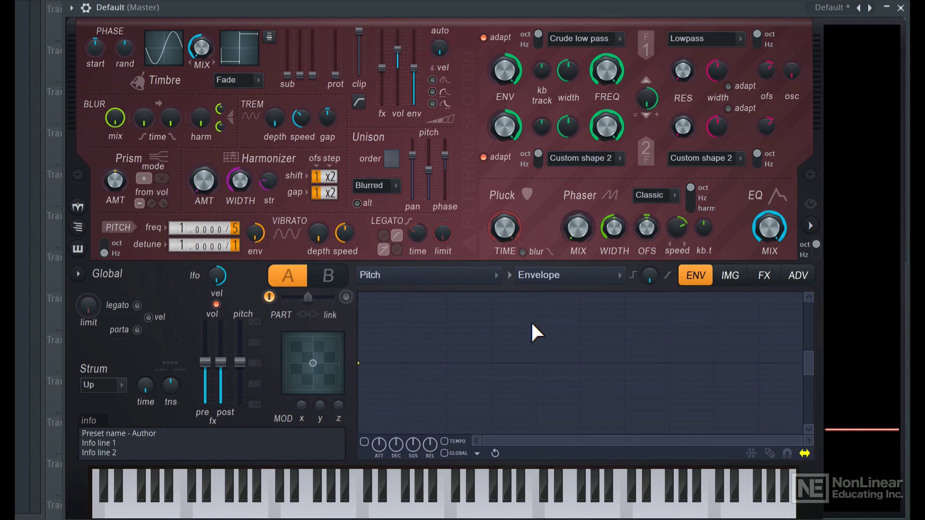
pyautogui.click(363, 442)
pyautogui.rightClick(360, 318)
pyautogui.rightClick(501, 412)
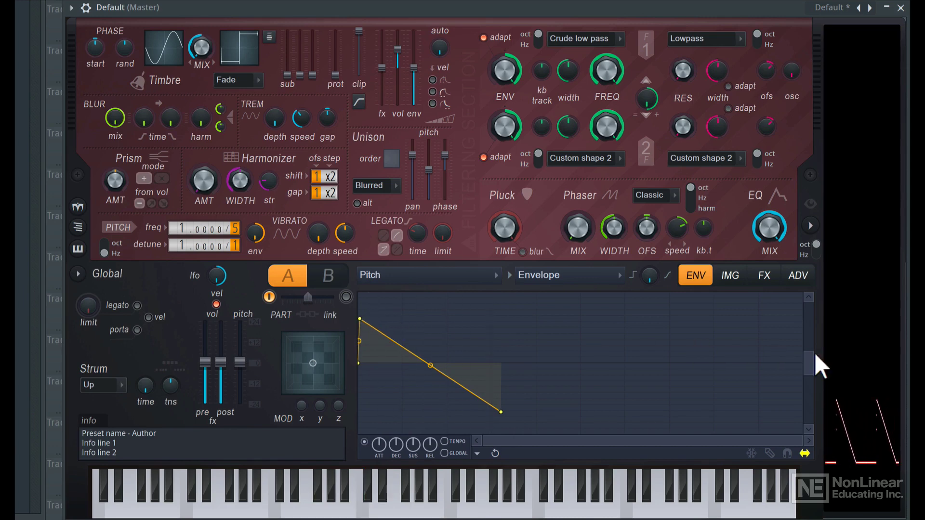
# - Push the pitch start to the top and bend the drop into a steep curve
pyautogui.moveTo(814, 353); pyautogui.dragTo(816, 424)
pyautogui.moveTo(360, 357); pyautogui.dragTo(360, 305)
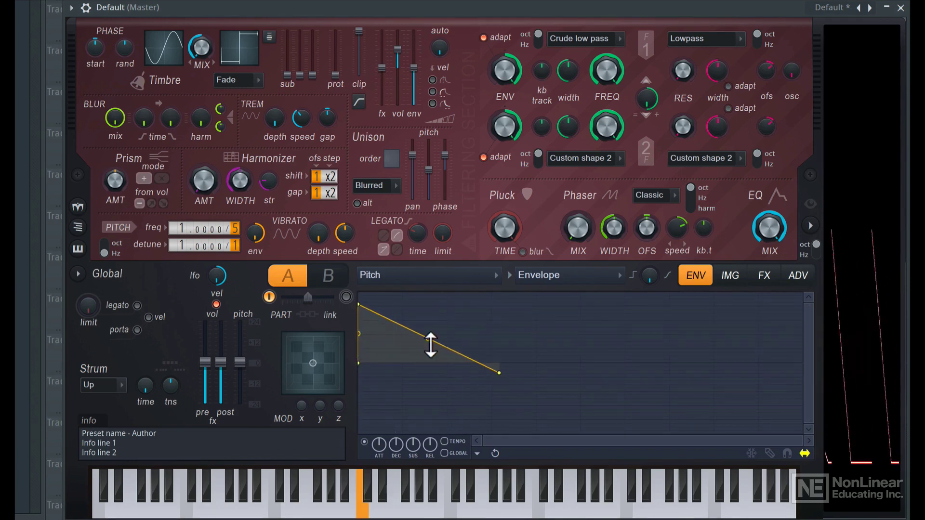
pyautogui.moveTo(428, 339); pyautogui.dragTo(503, 396)
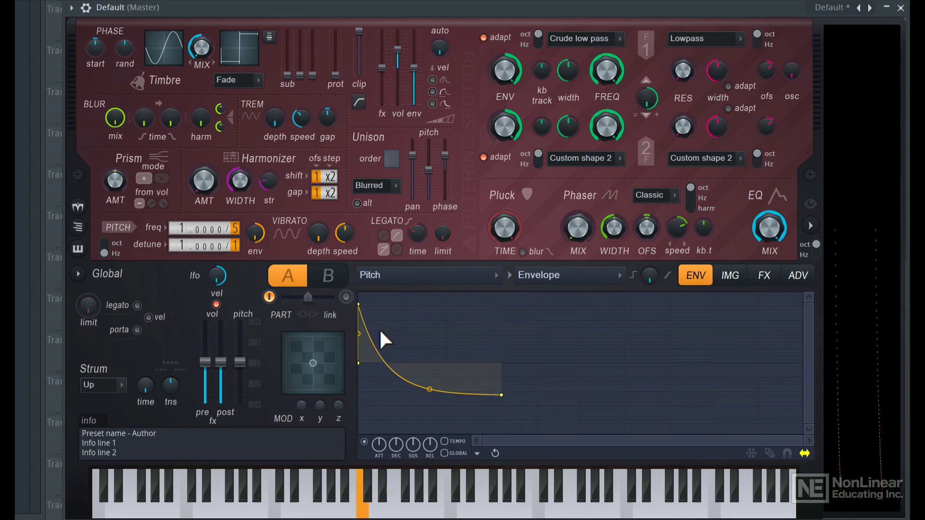
pyautogui.moveTo(369, 312); pyautogui.dragTo(364, 292)
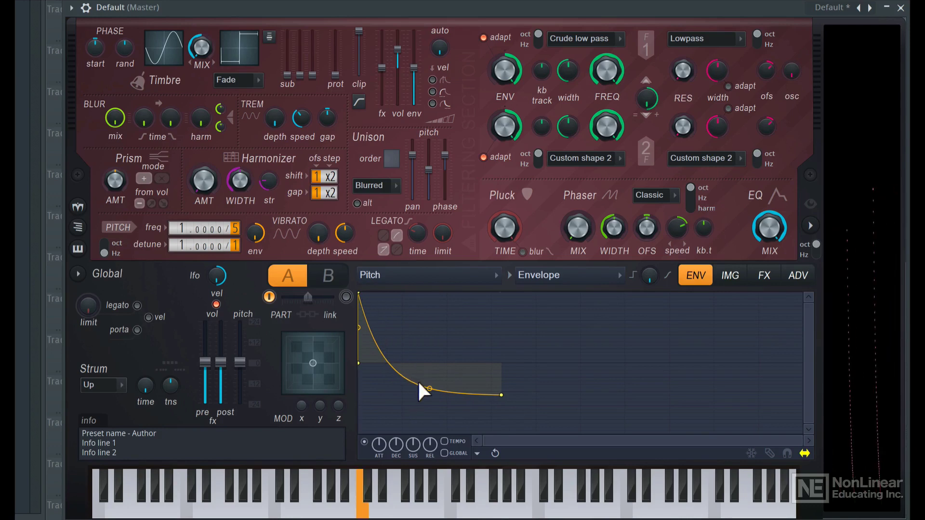
pyautogui.moveTo(433, 395)
pyautogui.mouseDown()
pyautogui.moveTo(434, 382)
pyautogui.moveTo(433, 392)
pyautogui.mouseUp()
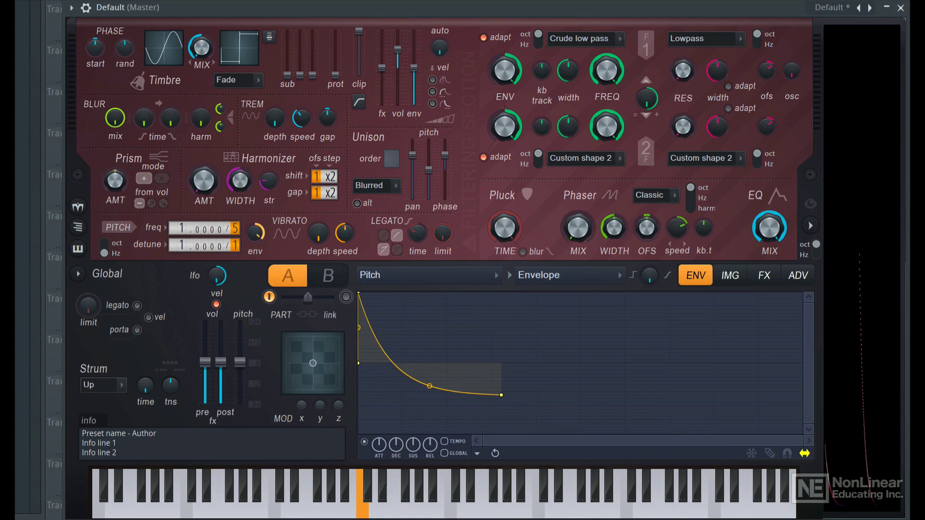
pyautogui.moveTo(430, 387); pyautogui.dragTo(429, 378)
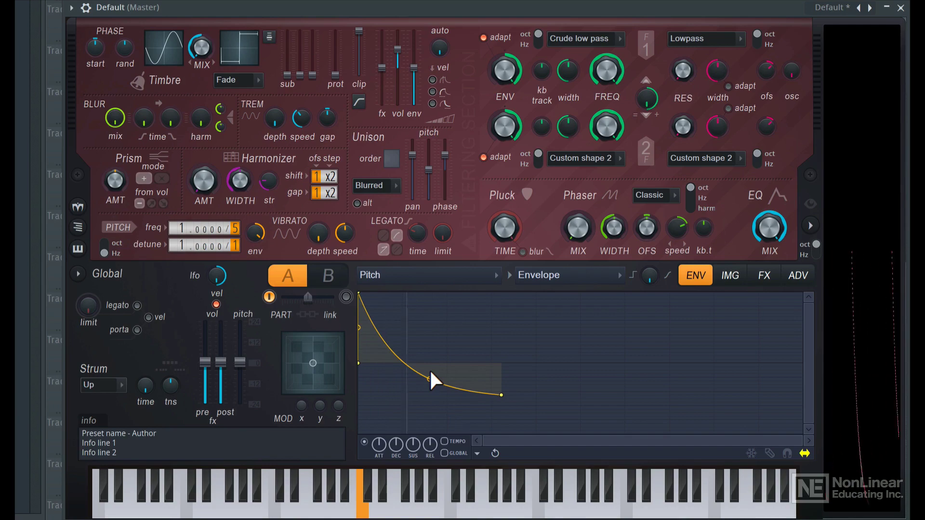
# - Enable the Volume envelope with an instant attack and a short, steep, concave decay
pyautogui.click(406, 278)
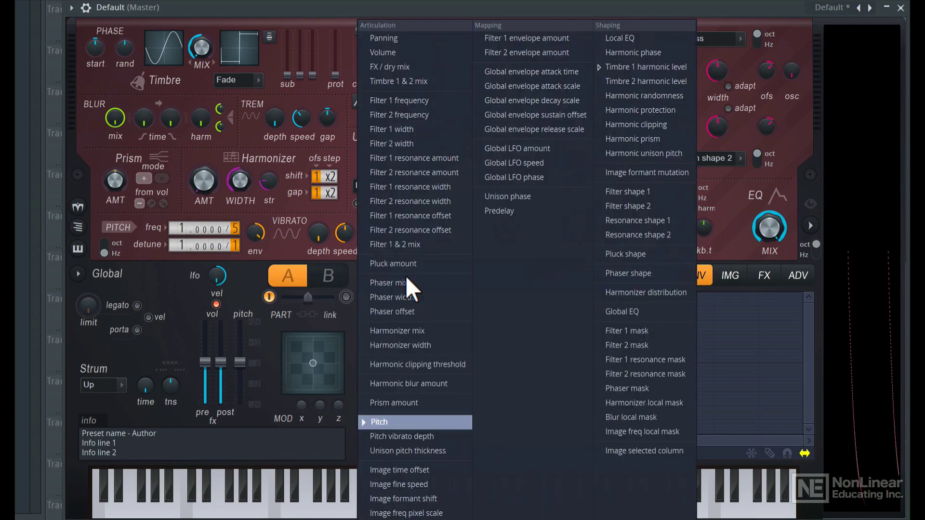
pyautogui.click(398, 53)
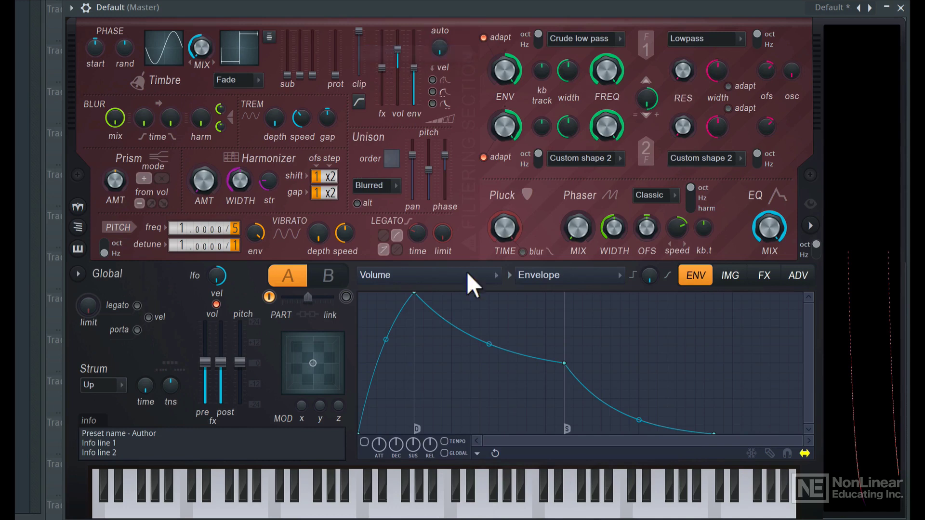
pyautogui.click(364, 441)
pyautogui.moveTo(414, 293); pyautogui.dragTo(359, 294)
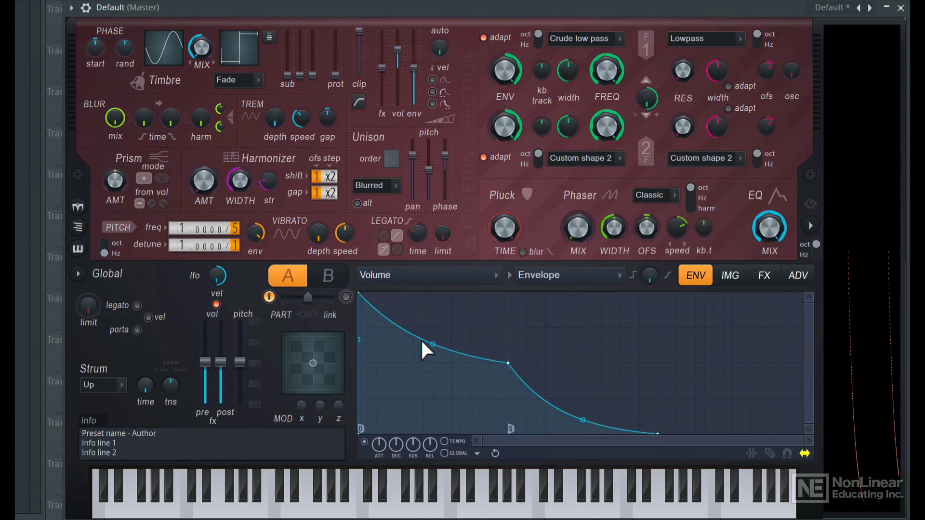
pyautogui.moveTo(511, 366)
pyautogui.mouseDown()
pyautogui.moveTo(481, 434)
pyautogui.moveTo(440, 440)
pyautogui.moveTo(465, 450)
pyautogui.moveTo(465, 440)
pyautogui.mouseUp()
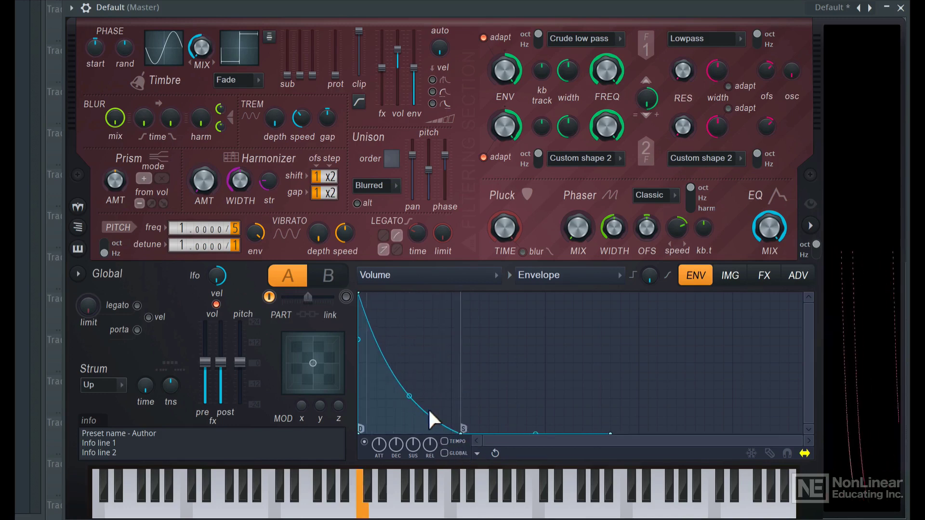
pyautogui.moveTo(421, 400); pyautogui.dragTo(422, 406)
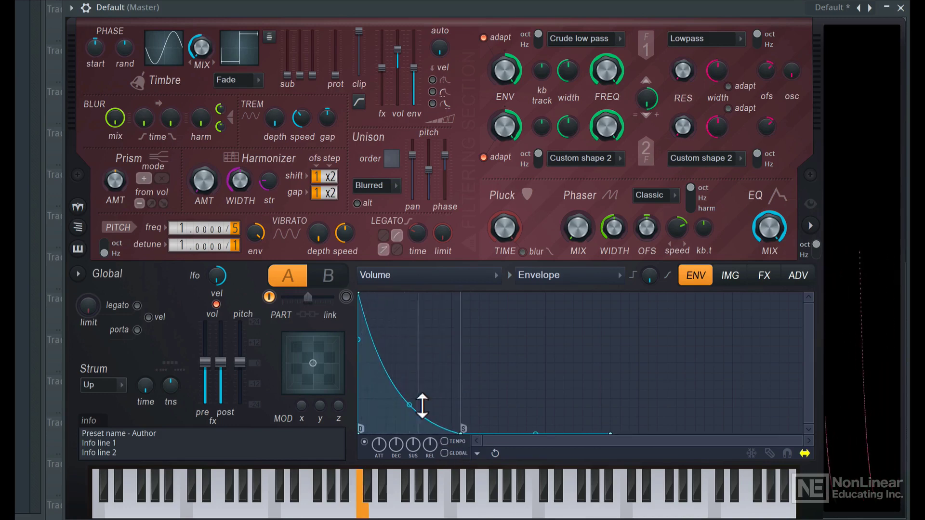
# - Back on the Pitch envelope, raise the end point and reshape the decay's bend
pyautogui.click(433, 281)
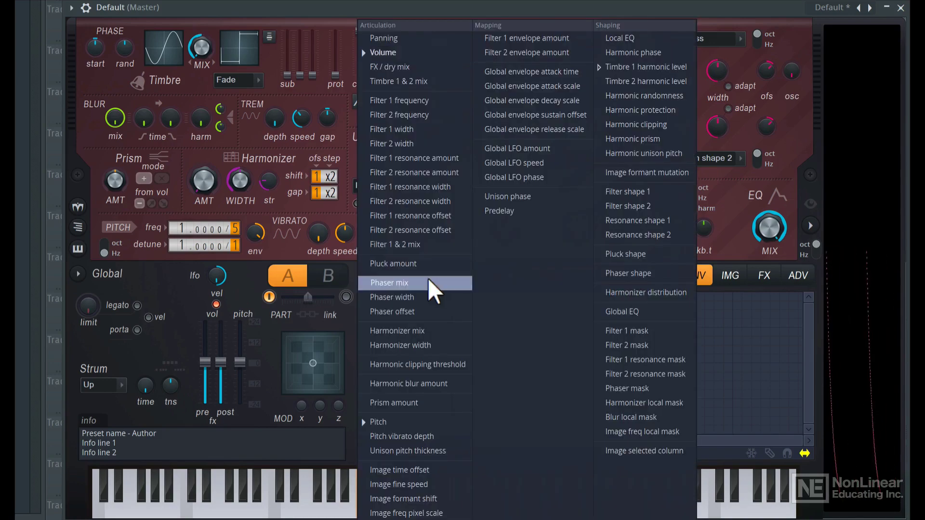
pyautogui.click(406, 418)
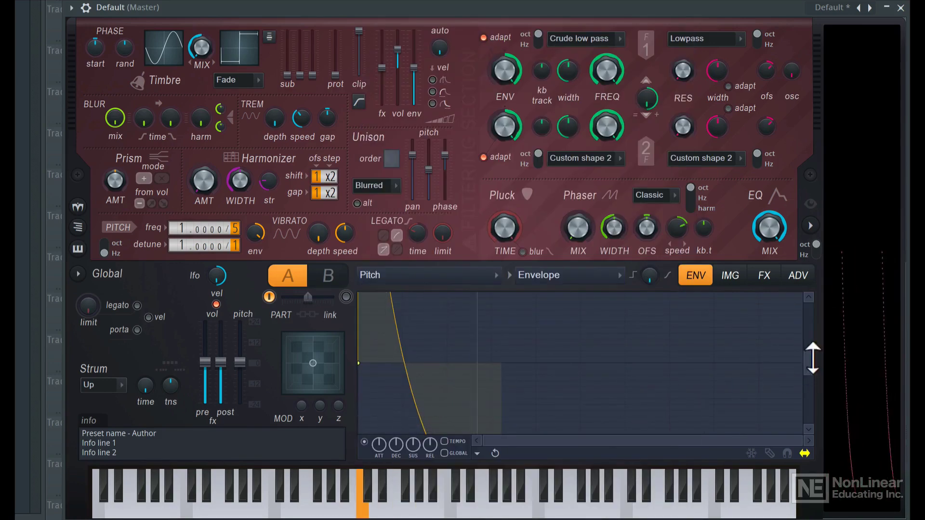
pyautogui.moveTo(810, 354); pyautogui.dragTo(801, 229)
pyautogui.moveTo(811, 377); pyautogui.dragTo(808, 433)
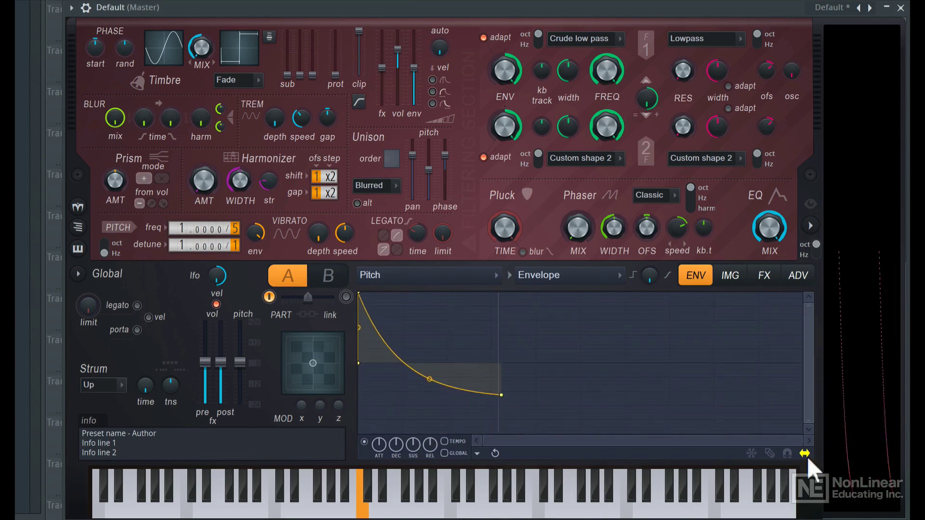
pyautogui.moveTo(510, 397); pyautogui.dragTo(506, 380)
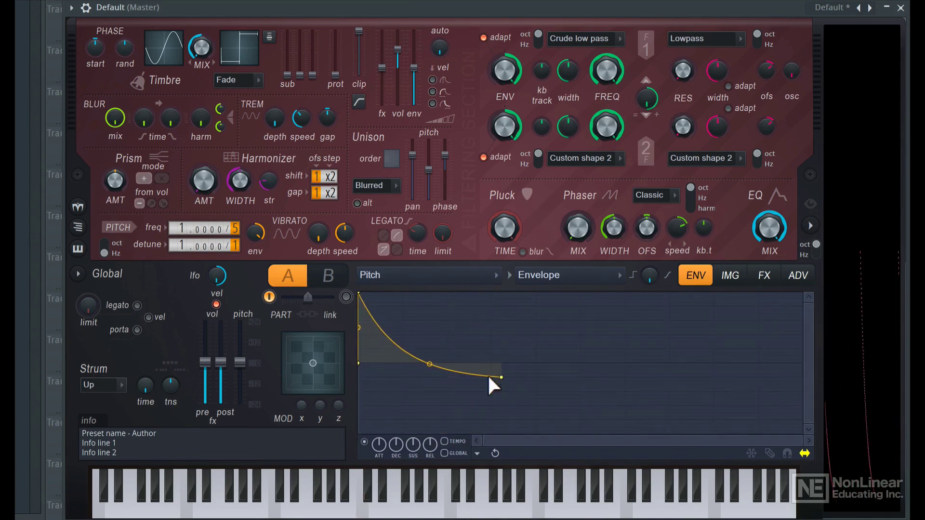
pyautogui.moveTo(434, 372)
pyautogui.mouseDown()
pyautogui.moveTo(434, 357)
pyautogui.moveTo(429, 370)
pyautogui.mouseUp()
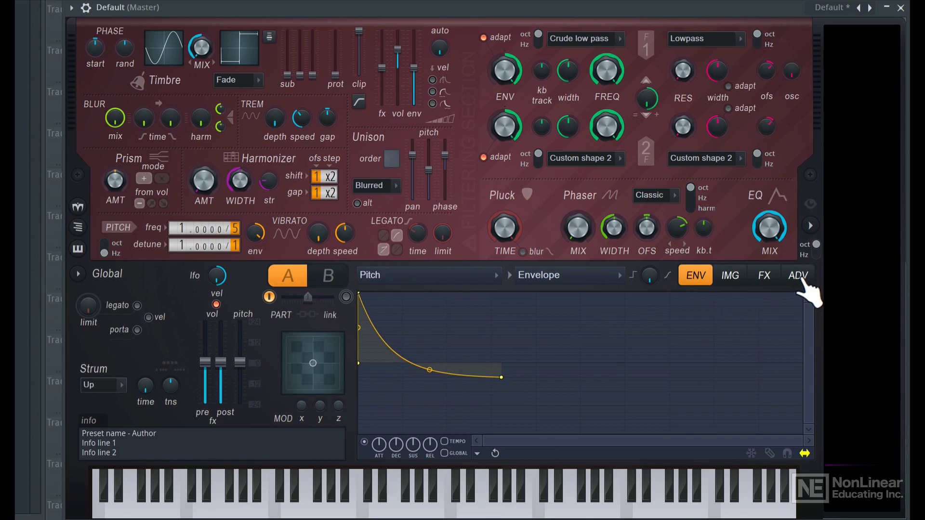
# - In Harmor's FX section, pick Classic distortion with mix maxed and Warming compression
pyautogui.click(764, 276)
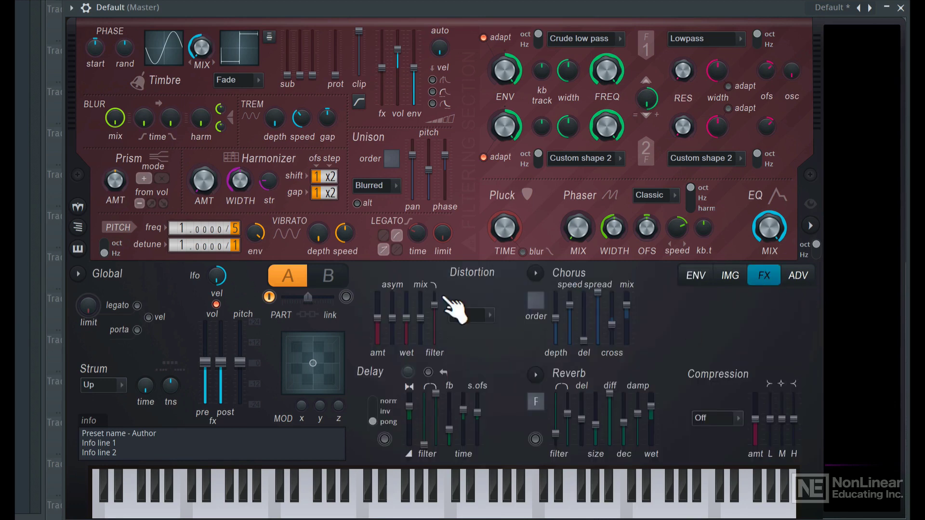
pyautogui.click(483, 317)
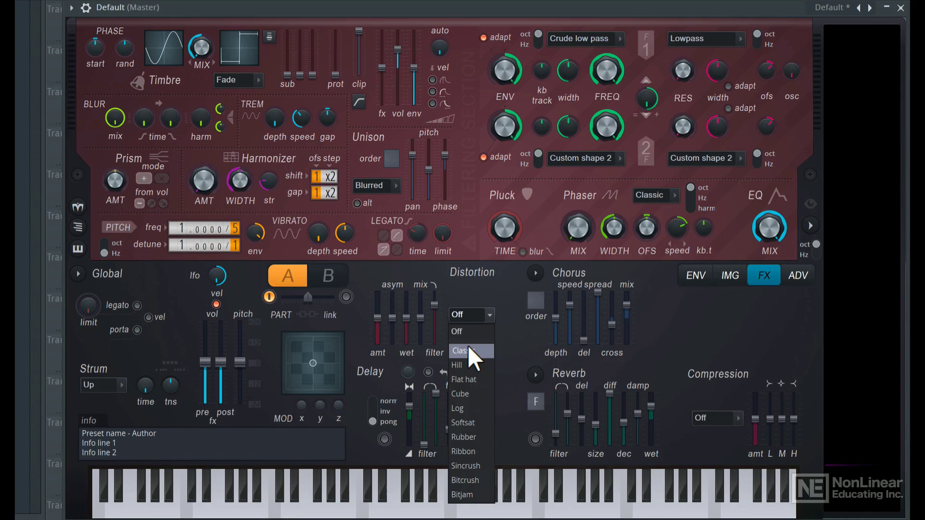
pyautogui.click(468, 348)
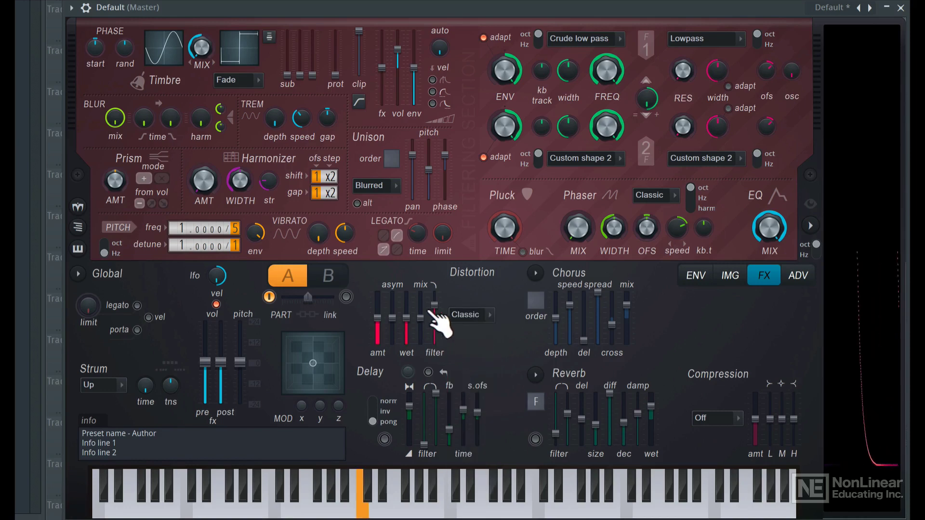
pyautogui.moveTo(435, 304); pyautogui.dragTo(407, 313)
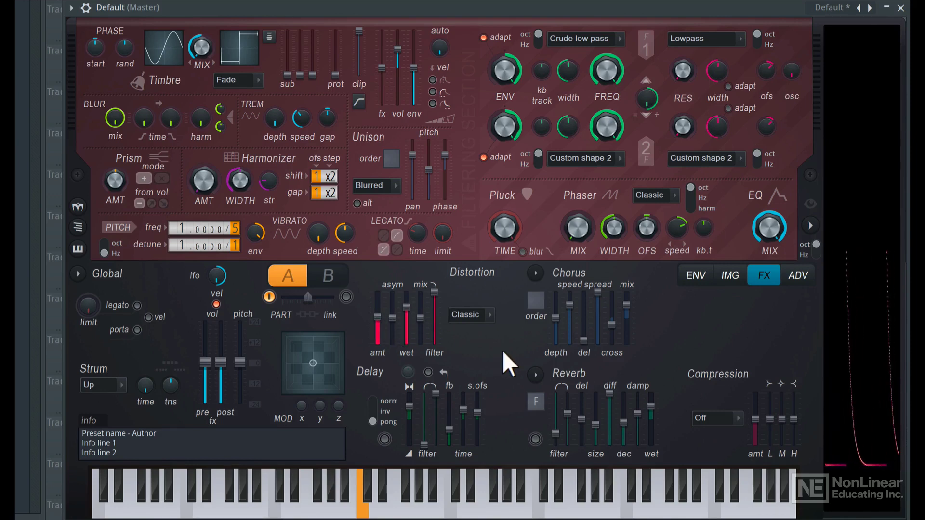
pyautogui.click(725, 418)
pyautogui.click(719, 468)
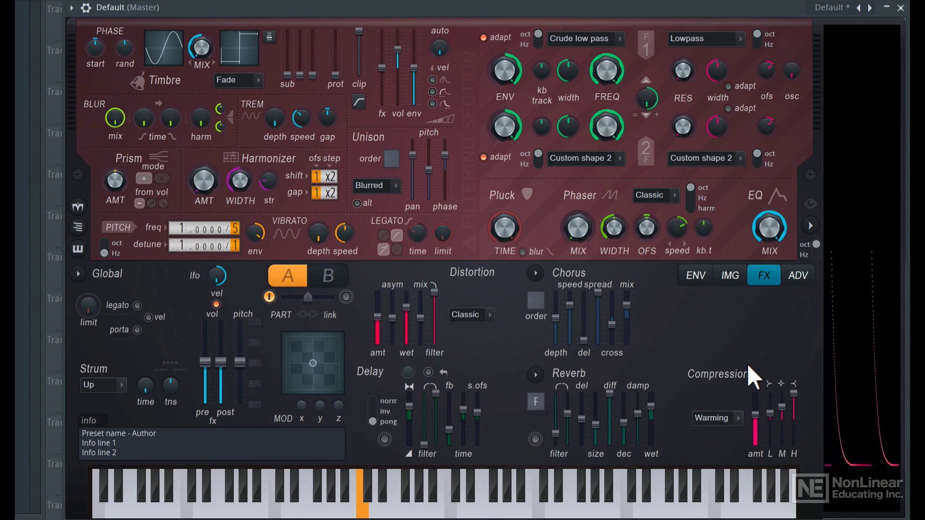
# - Add a midpoint to the Global EQ envelope, raise the high end and curve the rise
pyautogui.click(770, 227)
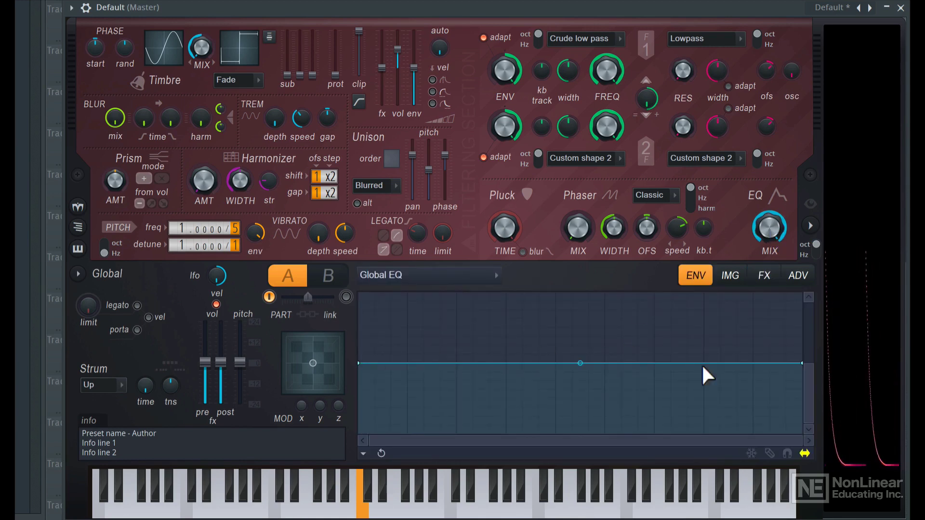
pyautogui.rightClick(516, 363)
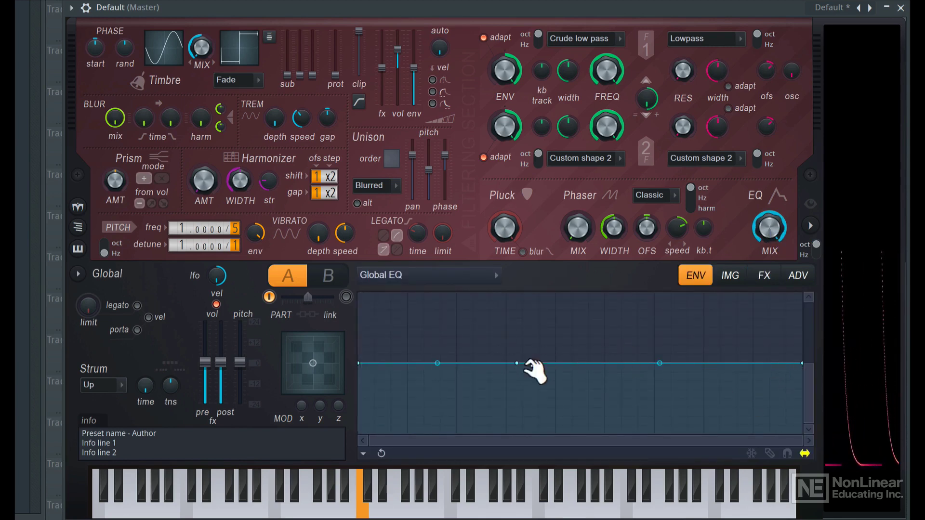
pyautogui.moveTo(802, 363); pyautogui.dragTo(802, 339)
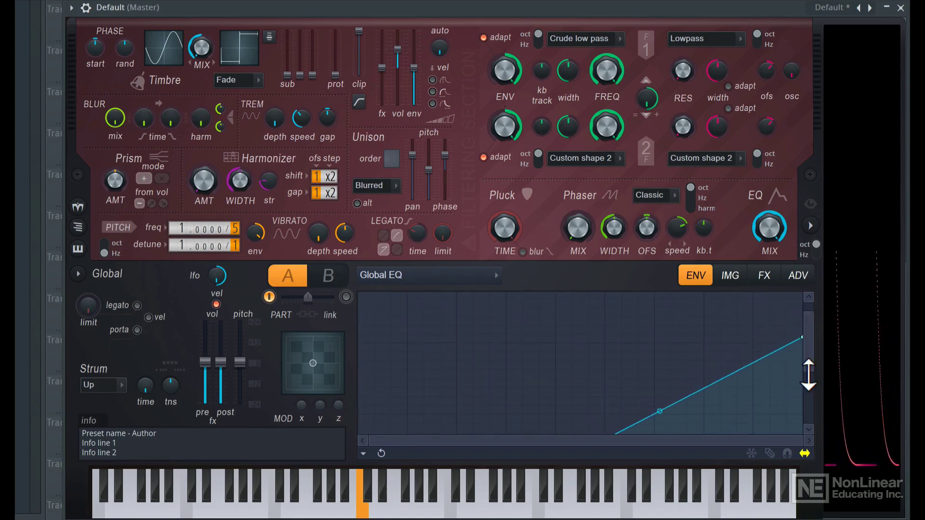
pyautogui.moveTo(809, 372); pyautogui.dragTo(809, 424)
pyautogui.moveTo(660, 357); pyautogui.dragTo(663, 389)
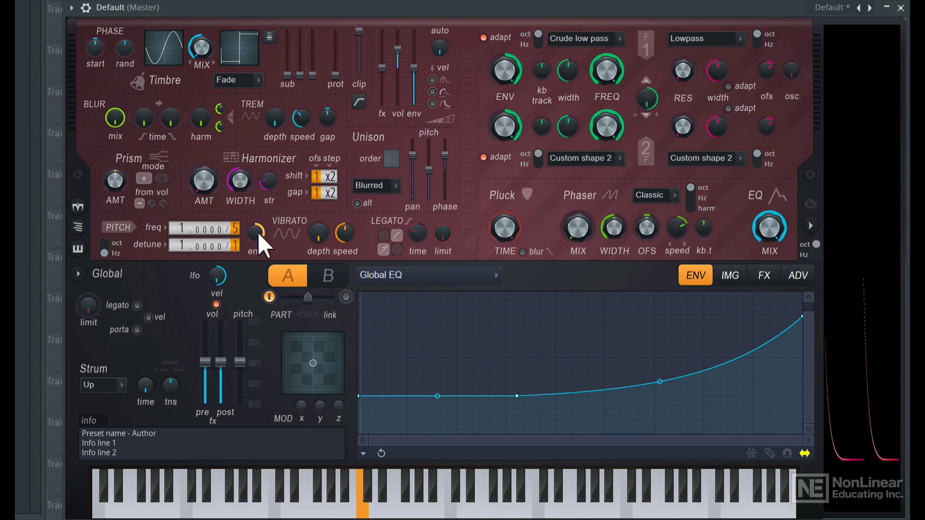
# - Refine the Global EQ curve: bow it upward, shift the middle point lower, straighten the top
pyautogui.click(776, 277)
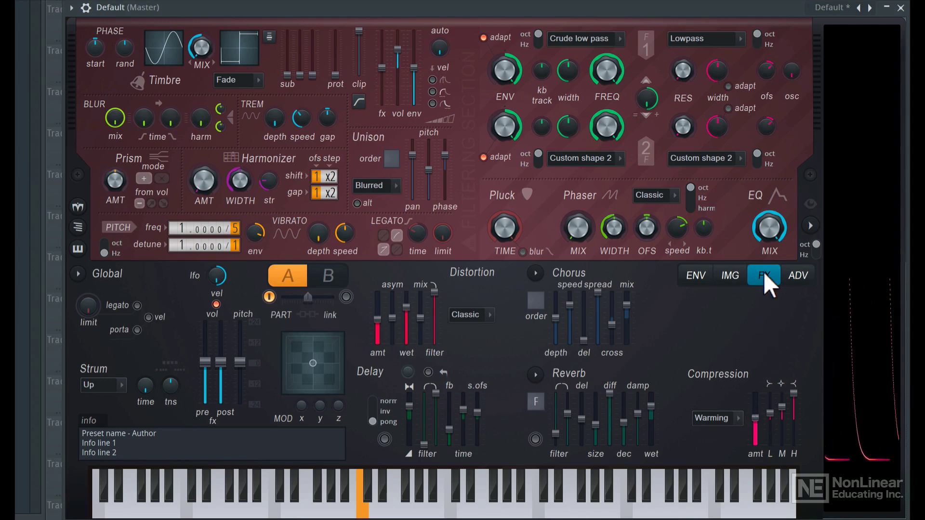
pyautogui.click(696, 275)
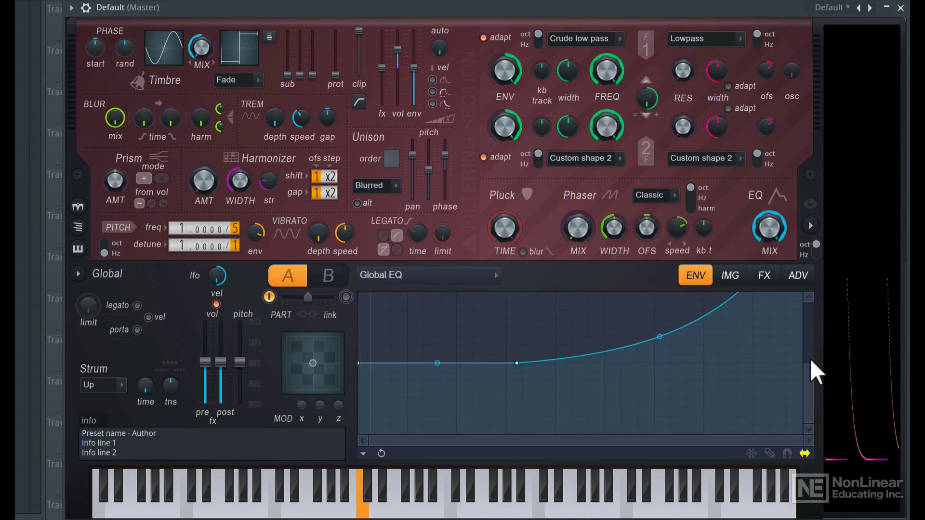
pyautogui.moveTo(811, 363); pyautogui.dragTo(809, 301)
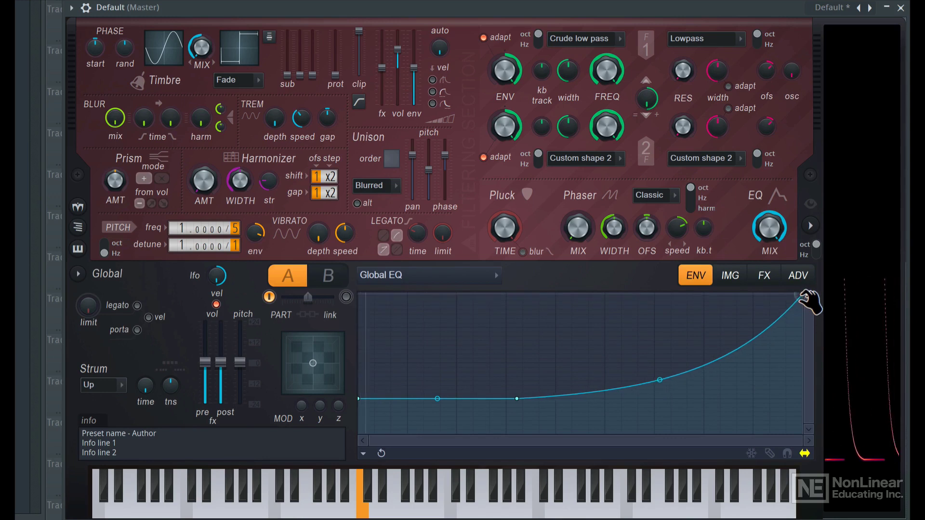
pyautogui.moveTo(659, 380); pyautogui.dragTo(659, 364)
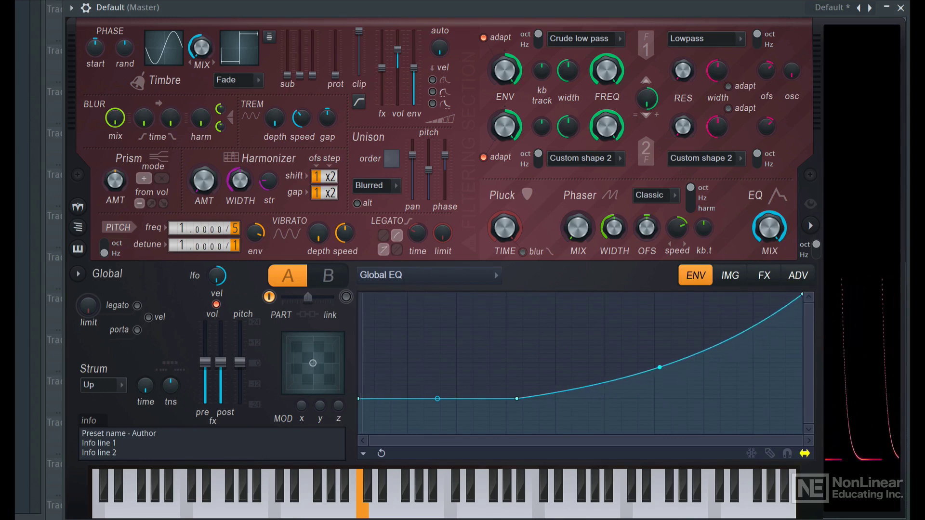
pyautogui.moveTo(517, 398); pyautogui.dragTo(502, 397)
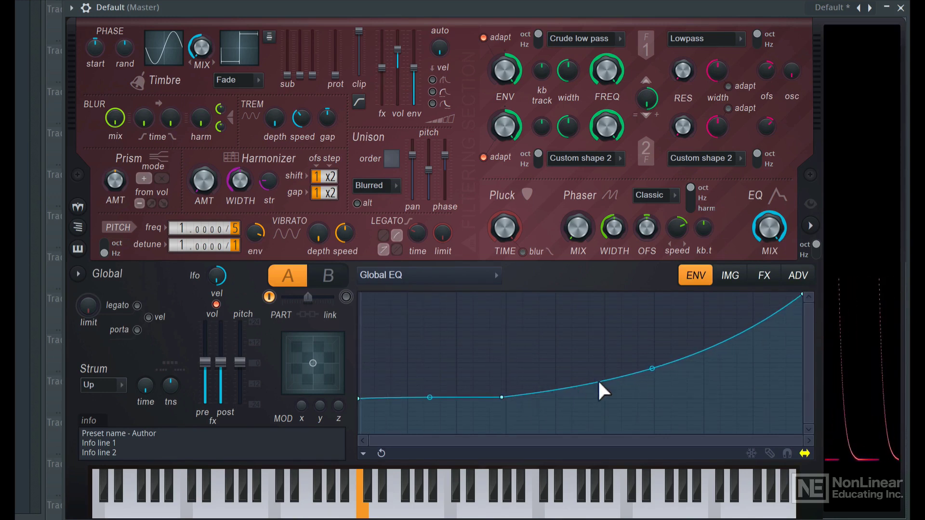
pyautogui.moveTo(651, 369); pyautogui.dragTo(655, 362)
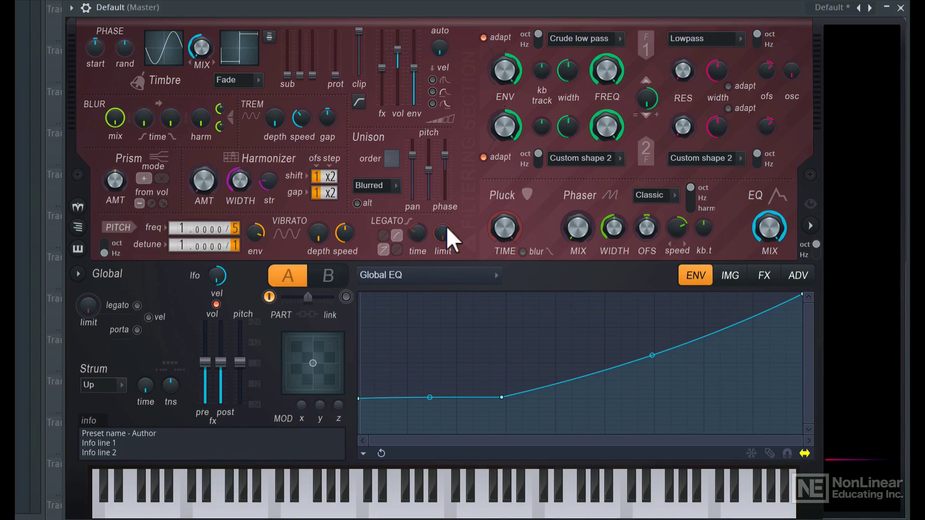
# - Use Save preset as... to store the Harmor patch under the name 'Kick'
pyautogui.click(72, 8)
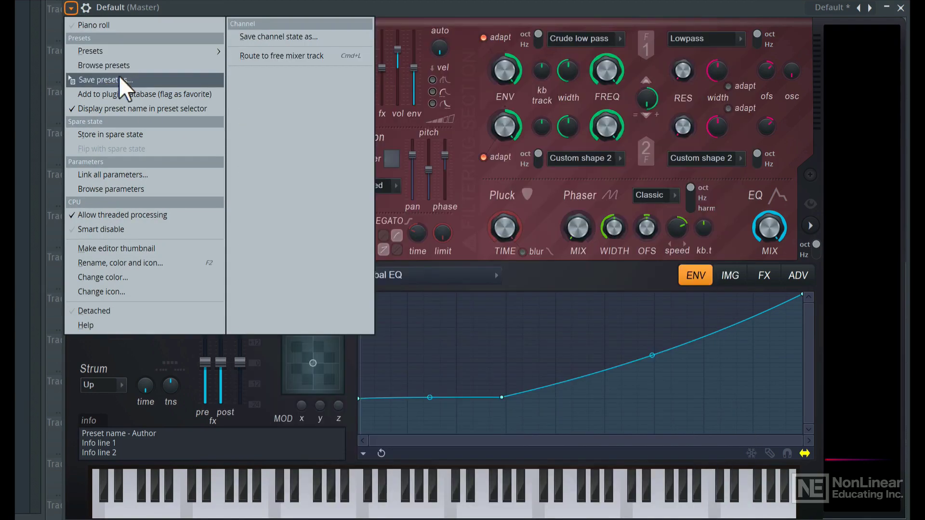
pyautogui.click(121, 79)
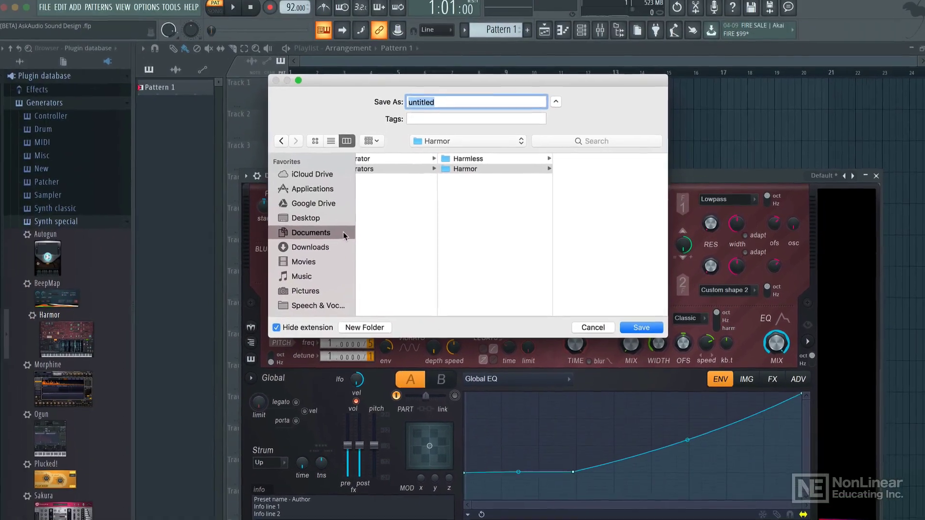
pyautogui.write('Kic')
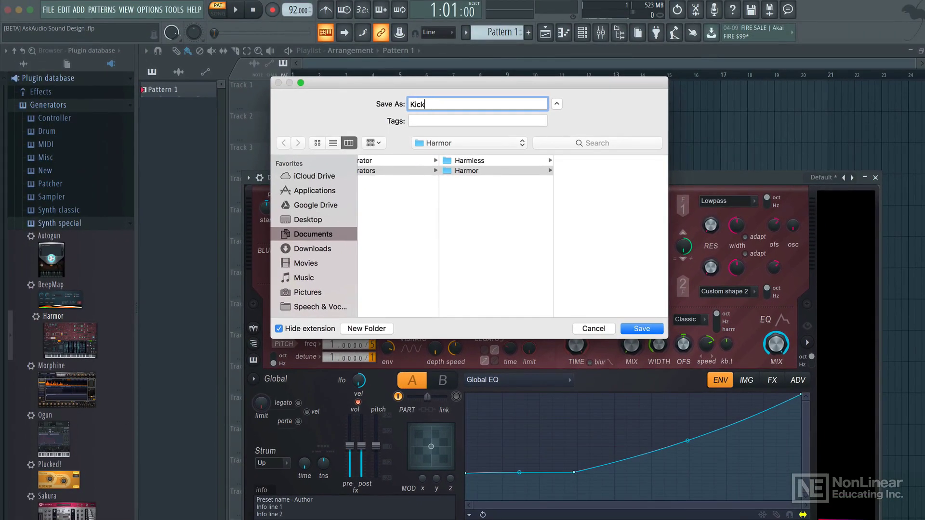
pyautogui.write('k')
pyautogui.press('Return')
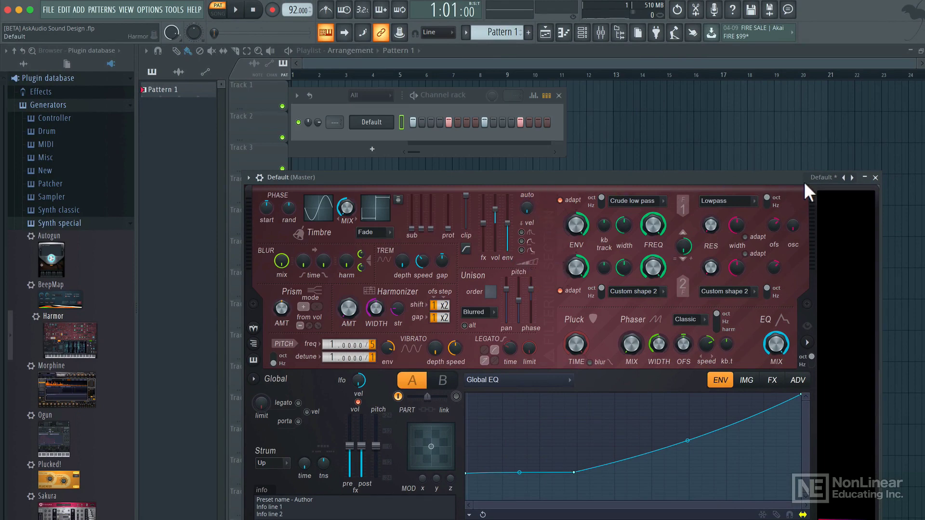
# - Close Harmor and render Pattern 1 to a 16-bit stereo WAV audio clip, Pattern 1_2.wav
pyautogui.click(875, 178)
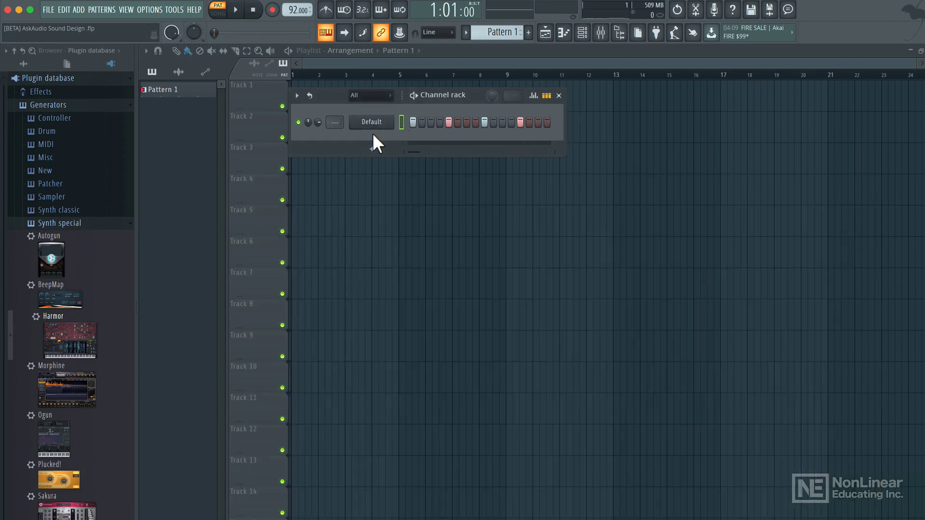
pyautogui.rightClick(170, 90)
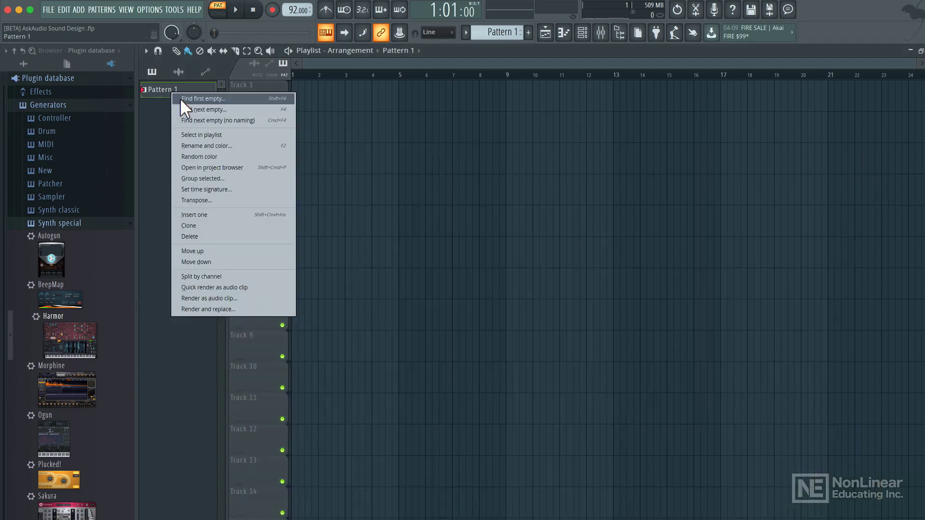
pyautogui.click(230, 298)
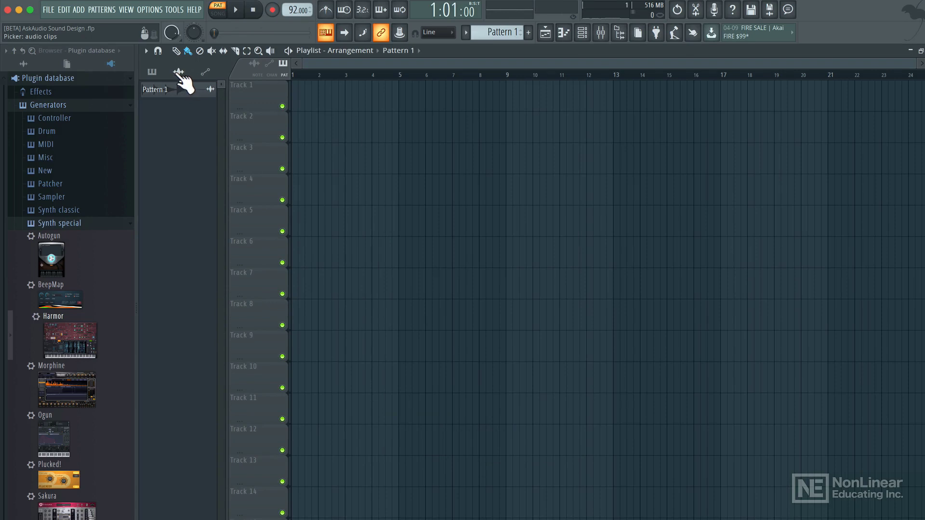
# - Place the rendered Pattern 1 clip on Track 1 and audition it in song mode
pyautogui.moveTo(171, 89)
pyautogui.mouseDown()
pyautogui.moveTo(163, 88)
pyautogui.moveTo(293, 89)
pyautogui.mouseUp()
pyautogui.click(223, 10)
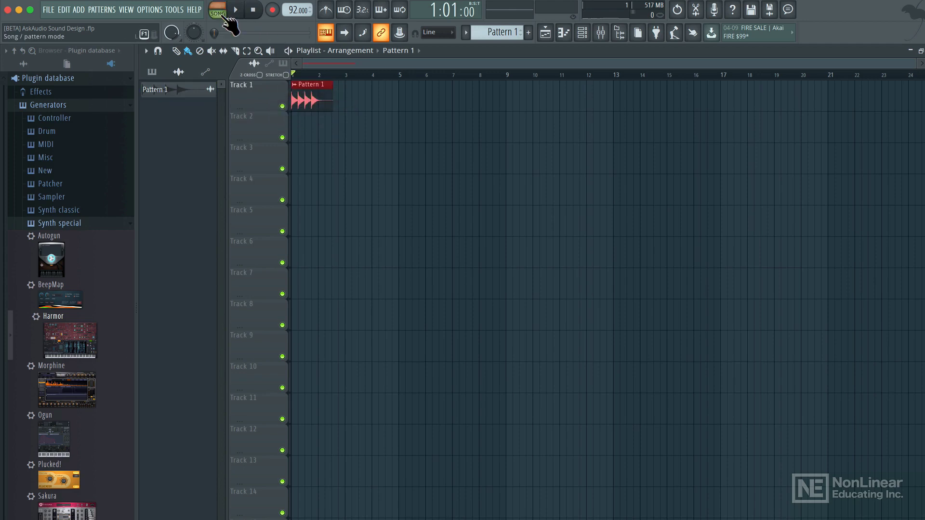
pyautogui.scroll(5, 308, 91)
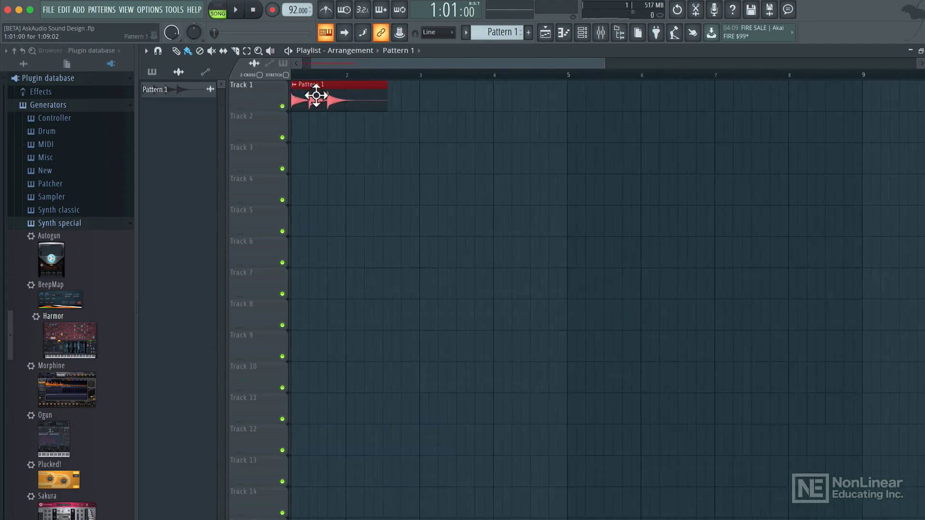
pyautogui.press('space')
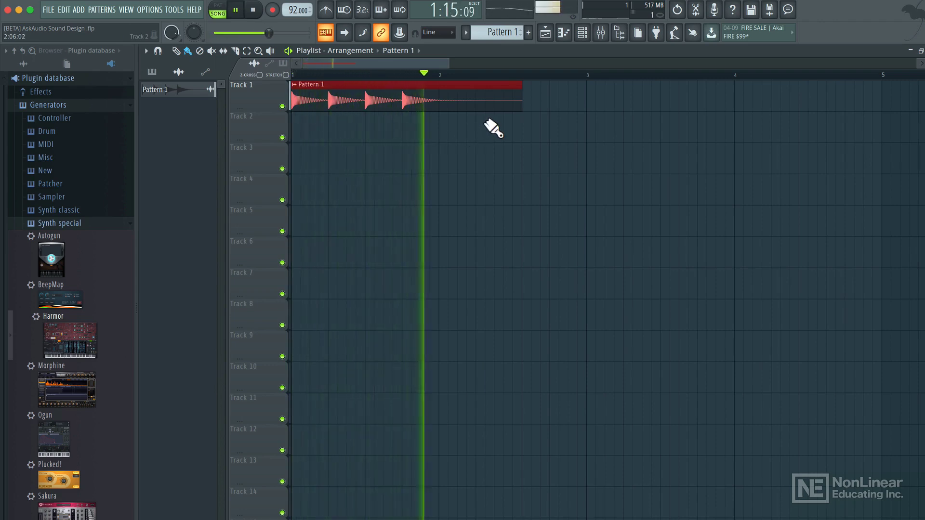
pyautogui.press('space')
# - Trim the clip's start and end so only one kick hit remains, auditioning after each trim
pyautogui.moveTo(298, 111); pyautogui.dragTo(315, 101)
pyautogui.press('space')
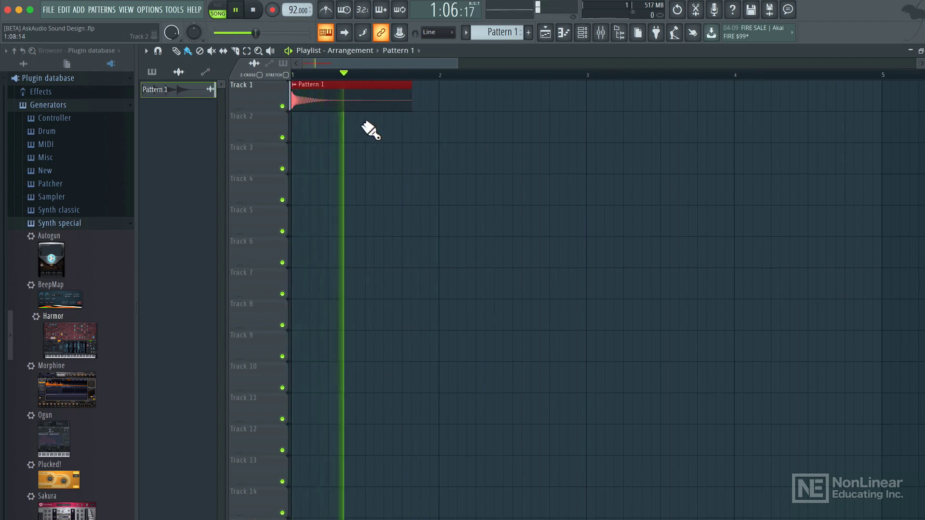
pyautogui.press('space')
pyautogui.moveTo(414, 113); pyautogui.dragTo(396, 112)
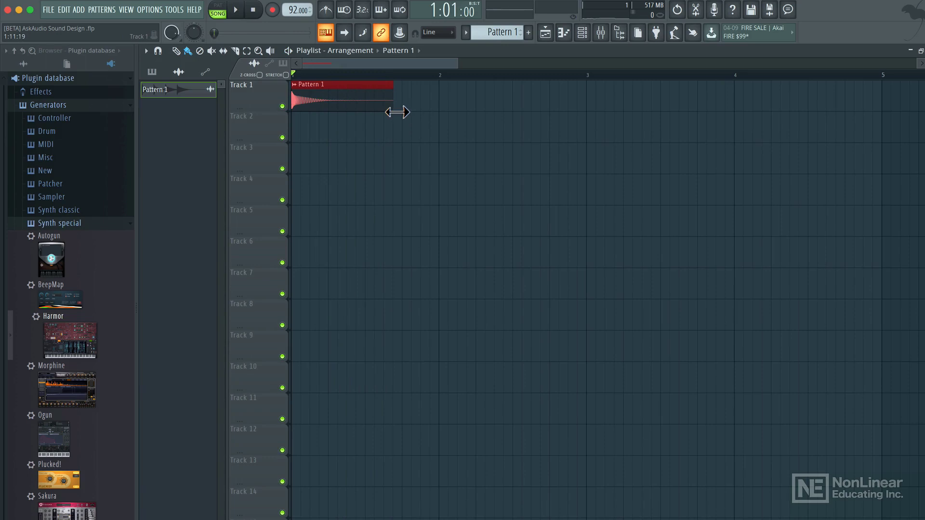
pyautogui.press('space')
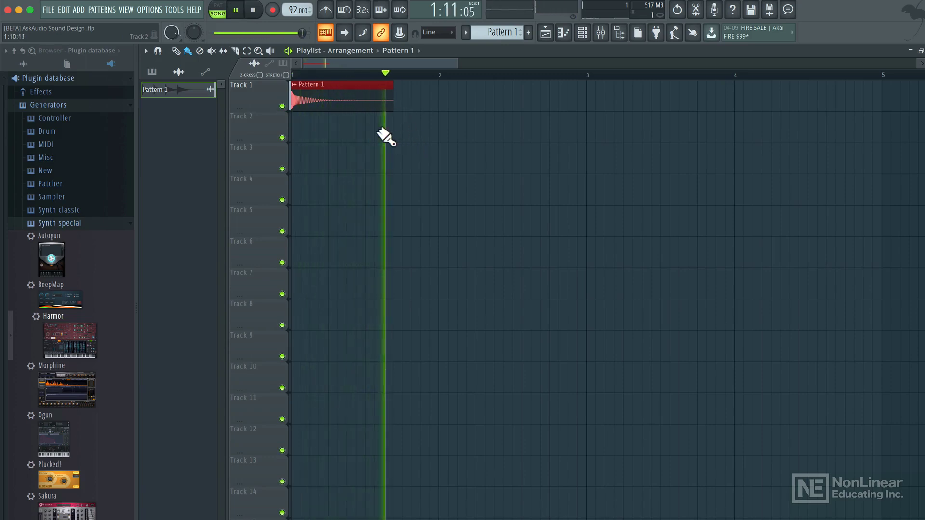
pyautogui.press('space')
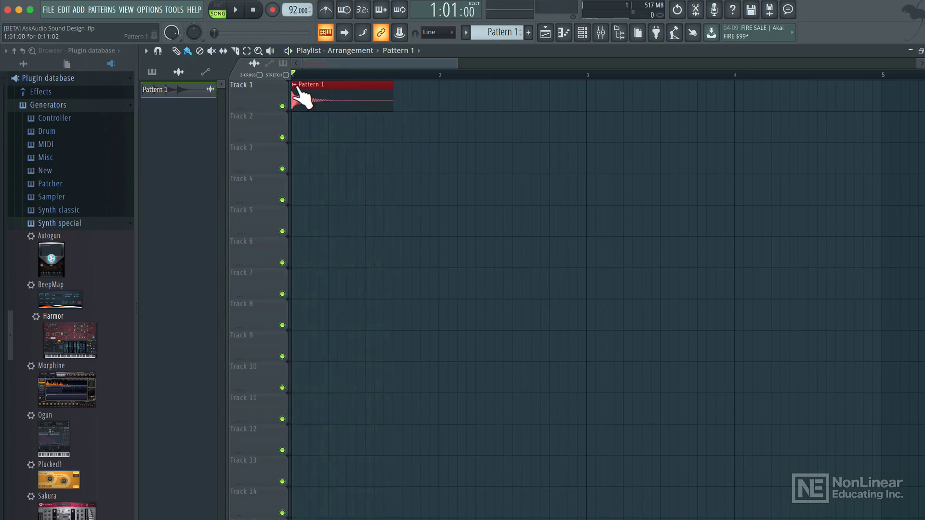
# - Make the trimmed audio clip a unique sample, confirming with Yes
pyautogui.click(293, 84)
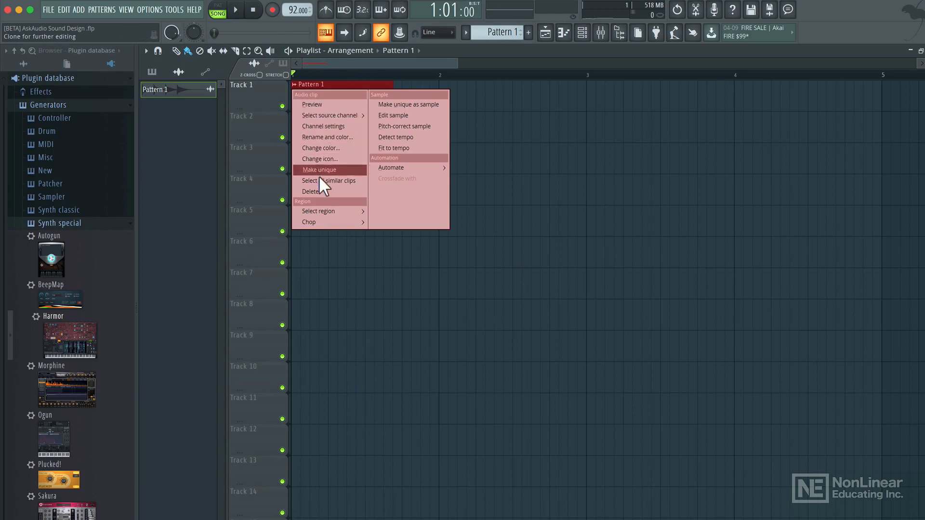
pyautogui.click(397, 105)
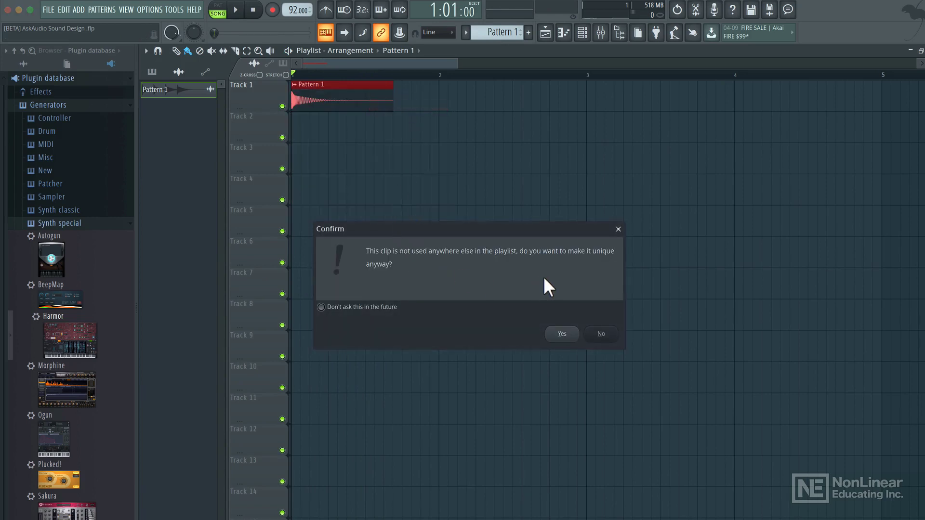
pyautogui.click(564, 334)
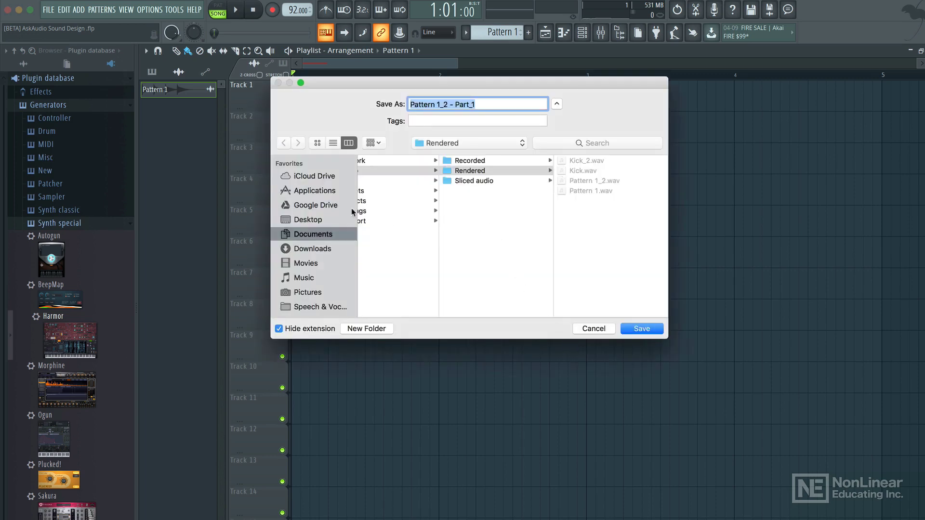
# - Save to the Desktop's Sound Design Samples folder, starting to name the file Punch Kick
pyautogui.click(308, 220)
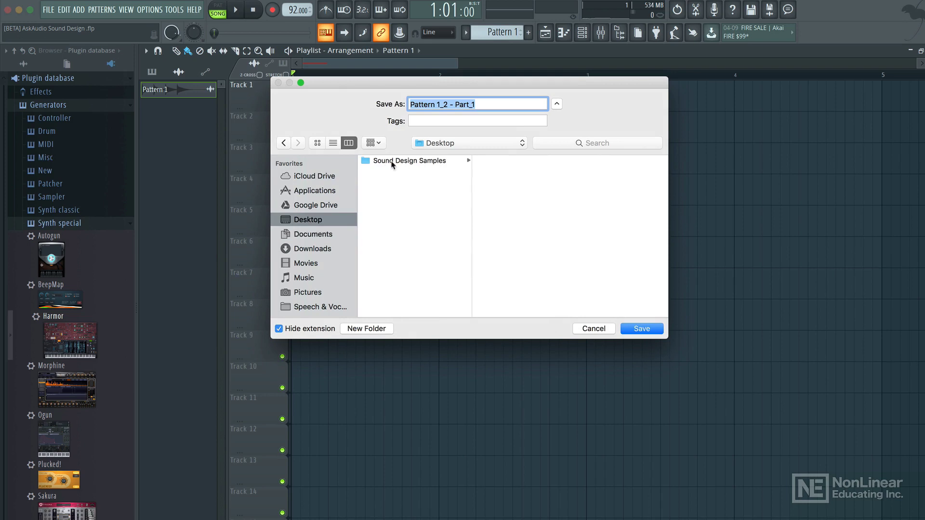
pyautogui.click(445, 162)
pyautogui.moveTo(476, 105); pyautogui.dragTo(393, 105)
pyautogui.write('Punch Kick')
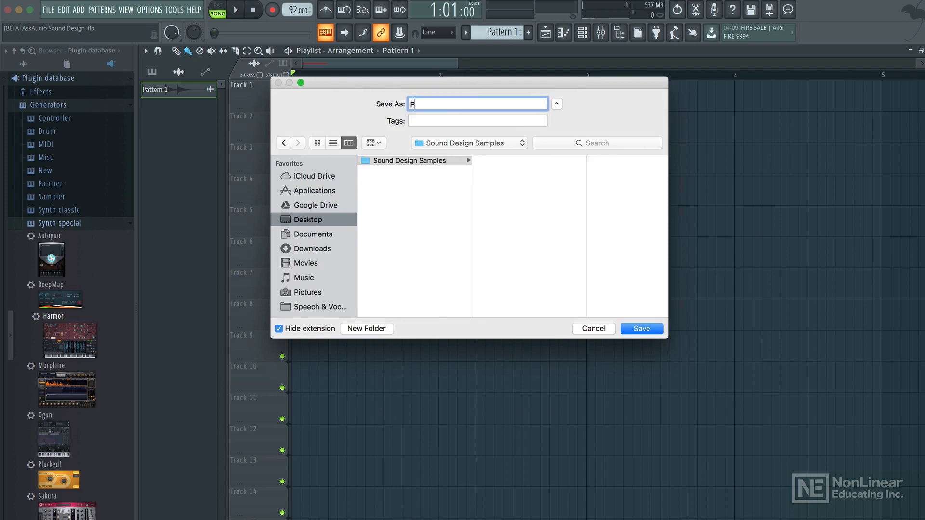